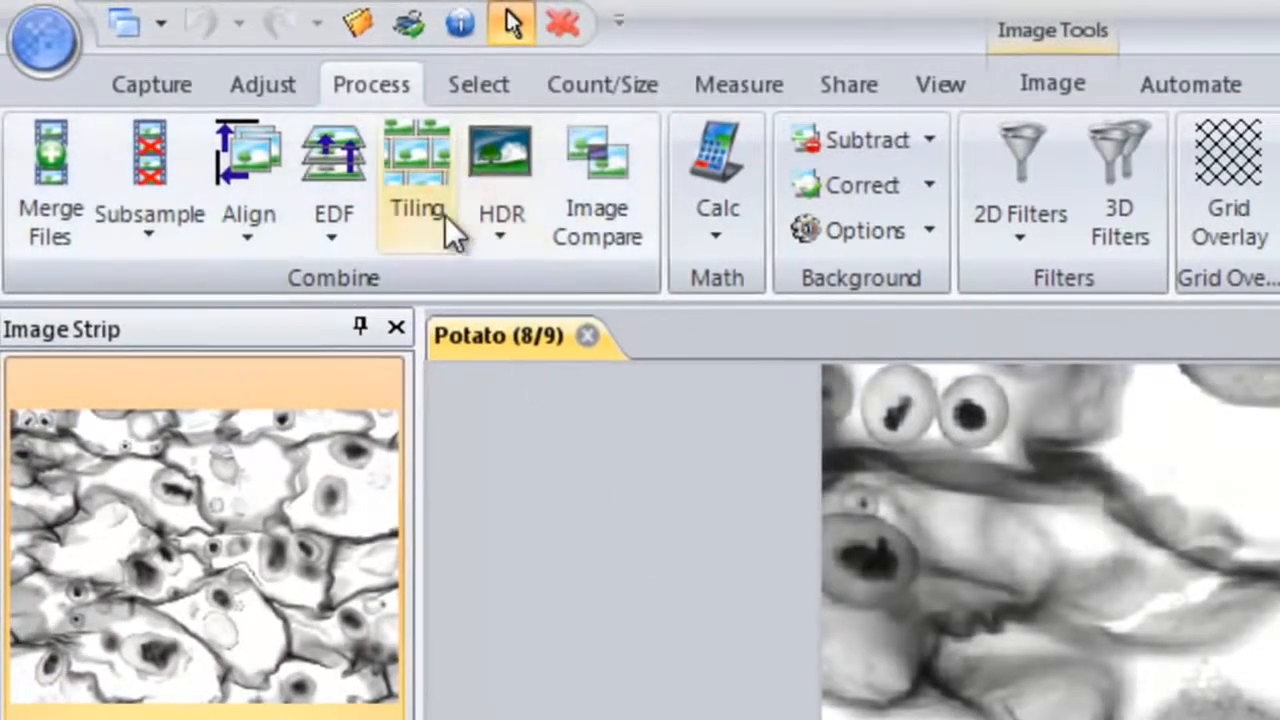
Start a new Tiling view and populate it with the Potato image stack.
{"action": "left_click", "coordinate": [412, 176]}
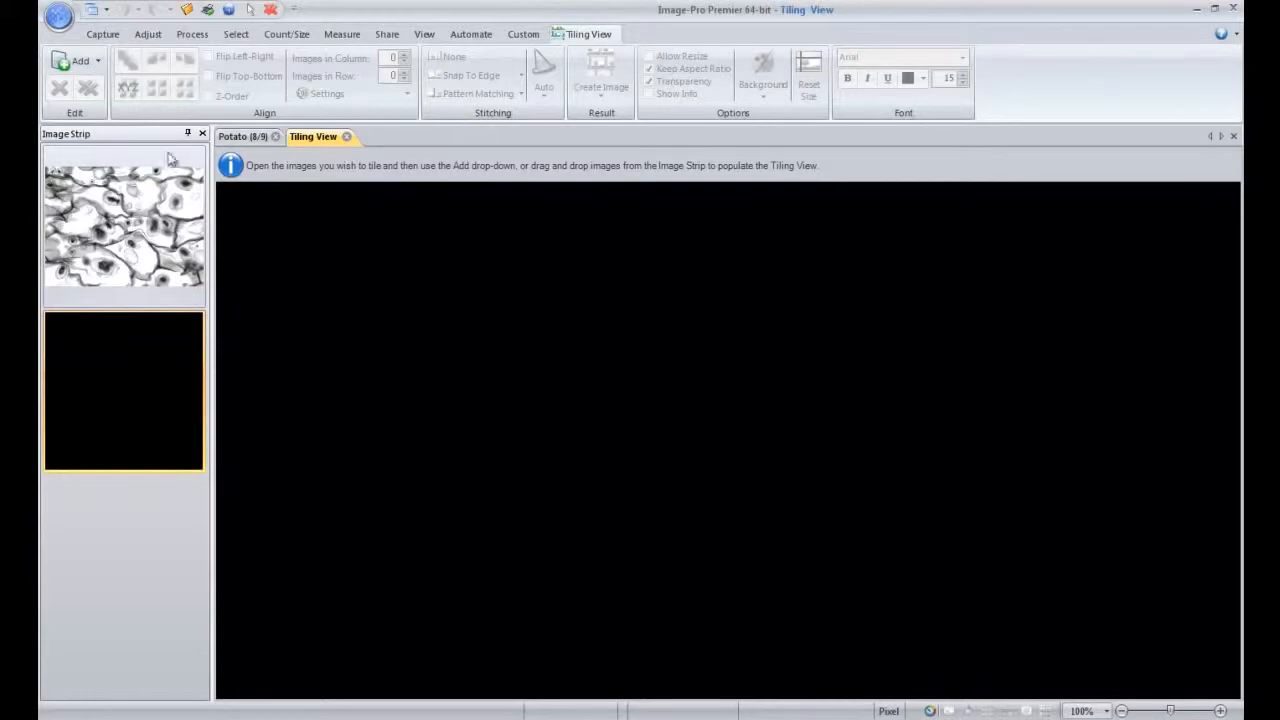
{"action": "left_click", "coordinate": [100, 61]}
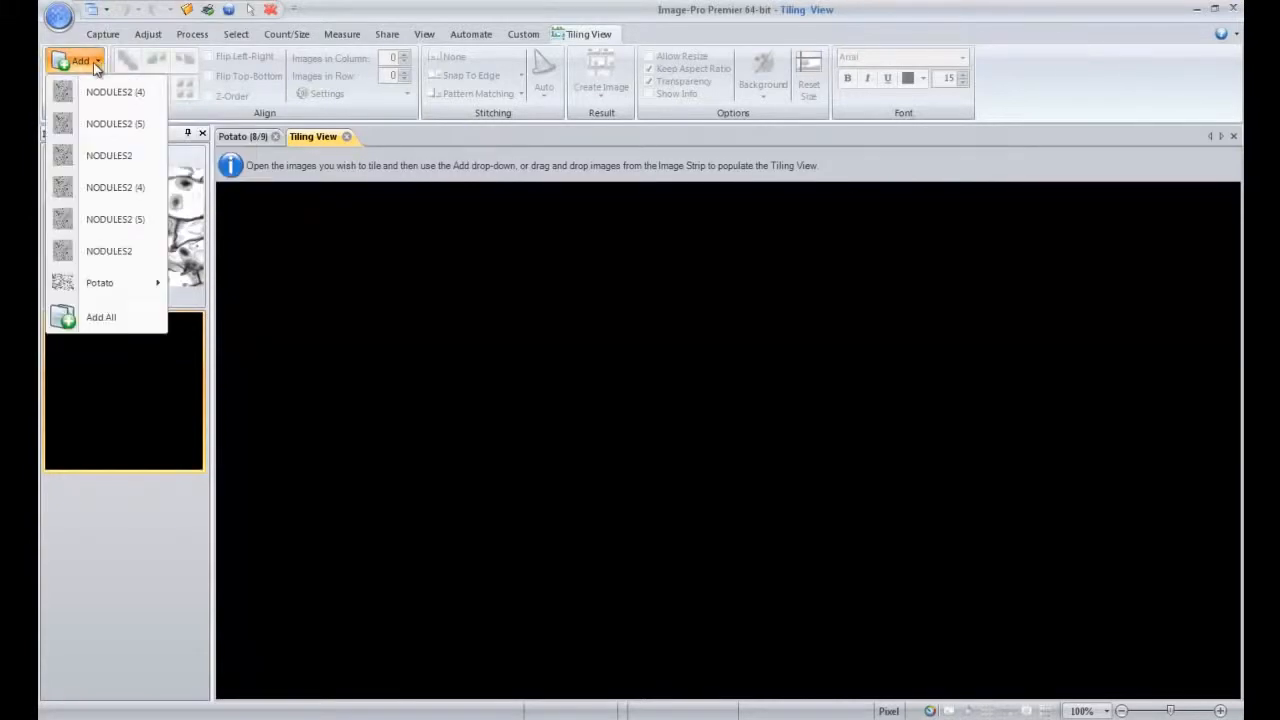
{"action": "left_click", "coordinate": [322, 362]}
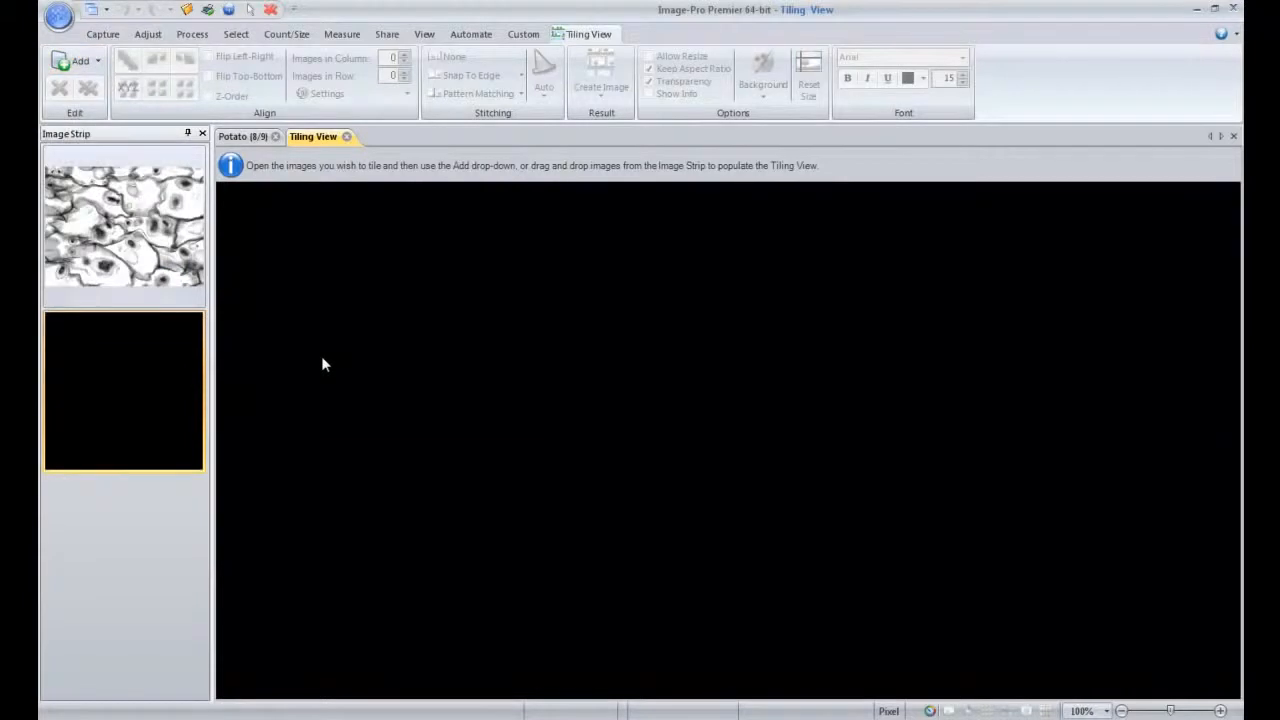
{"action": "left_click", "coordinate": [72, 204]}
{"action": "left_click_drag", "start_coordinate": [72, 204], "coordinate": [301, 266]}
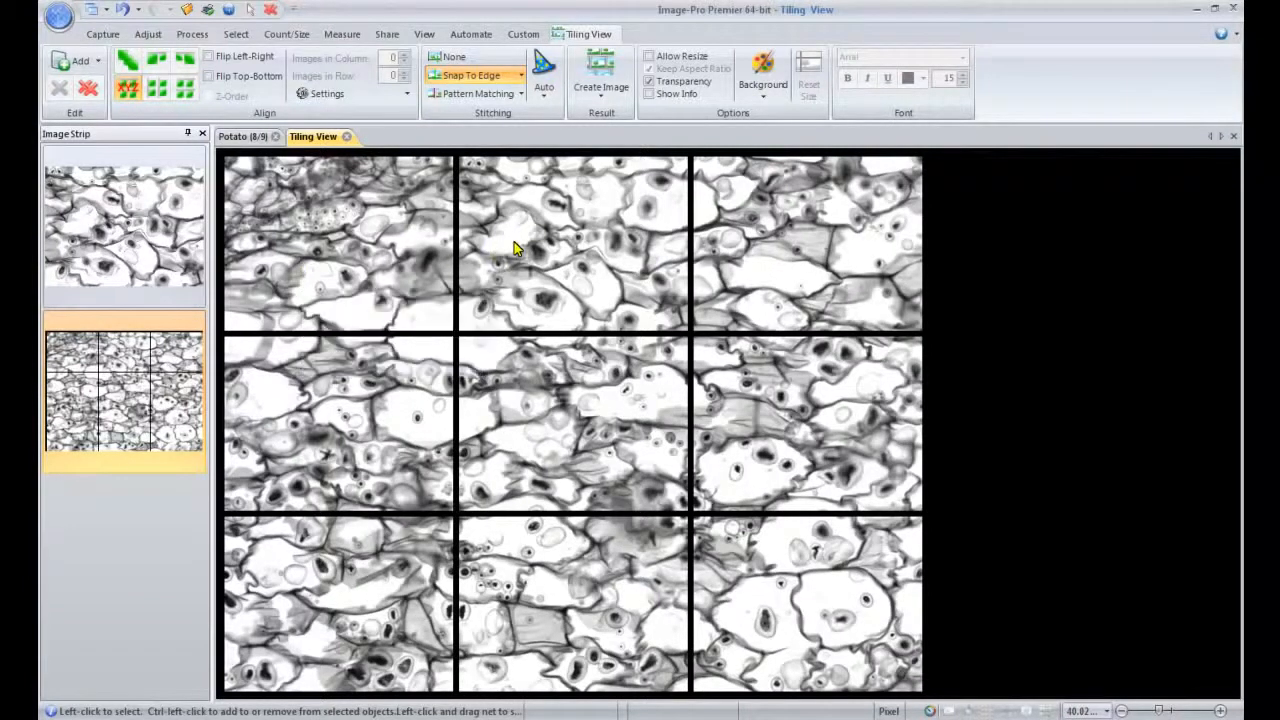
Try the diagonal and alternative grid arrangements on the potato tiles.
{"action": "mouse_move", "coordinate": [524, 258]}
{"action": "left_click", "coordinate": [134, 64]}
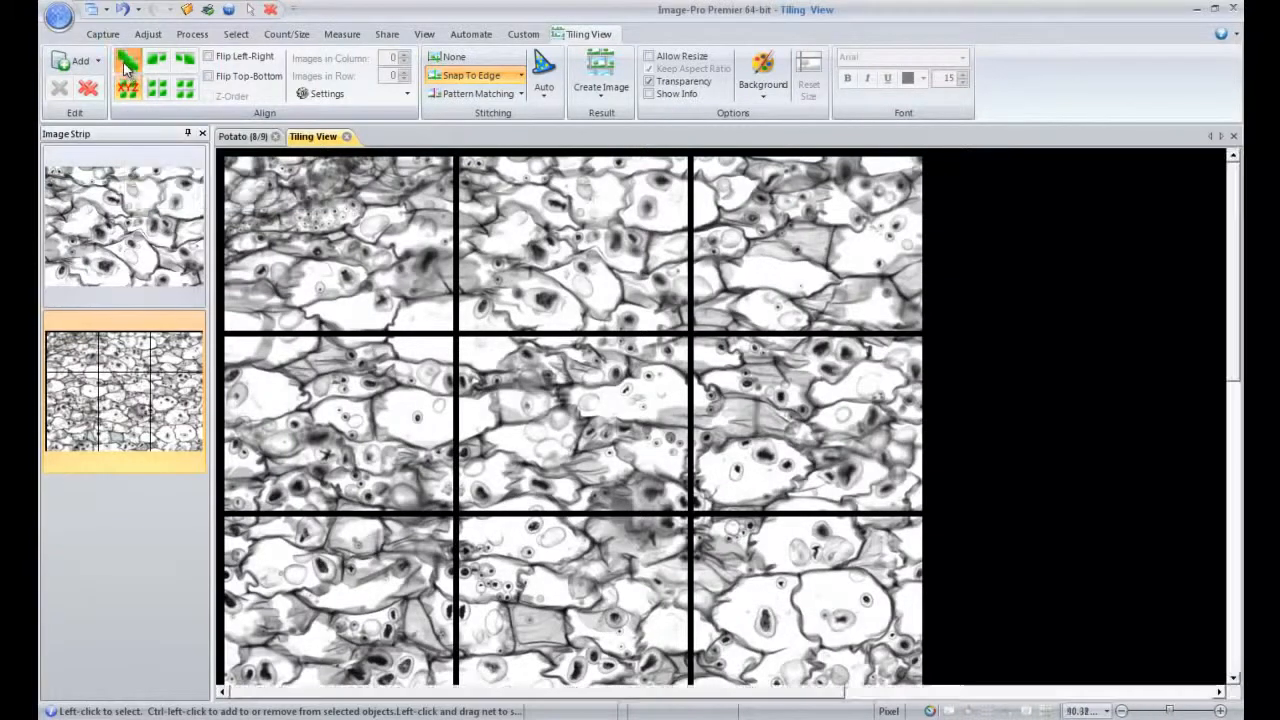
{"action": "left_click", "coordinate": [158, 90]}
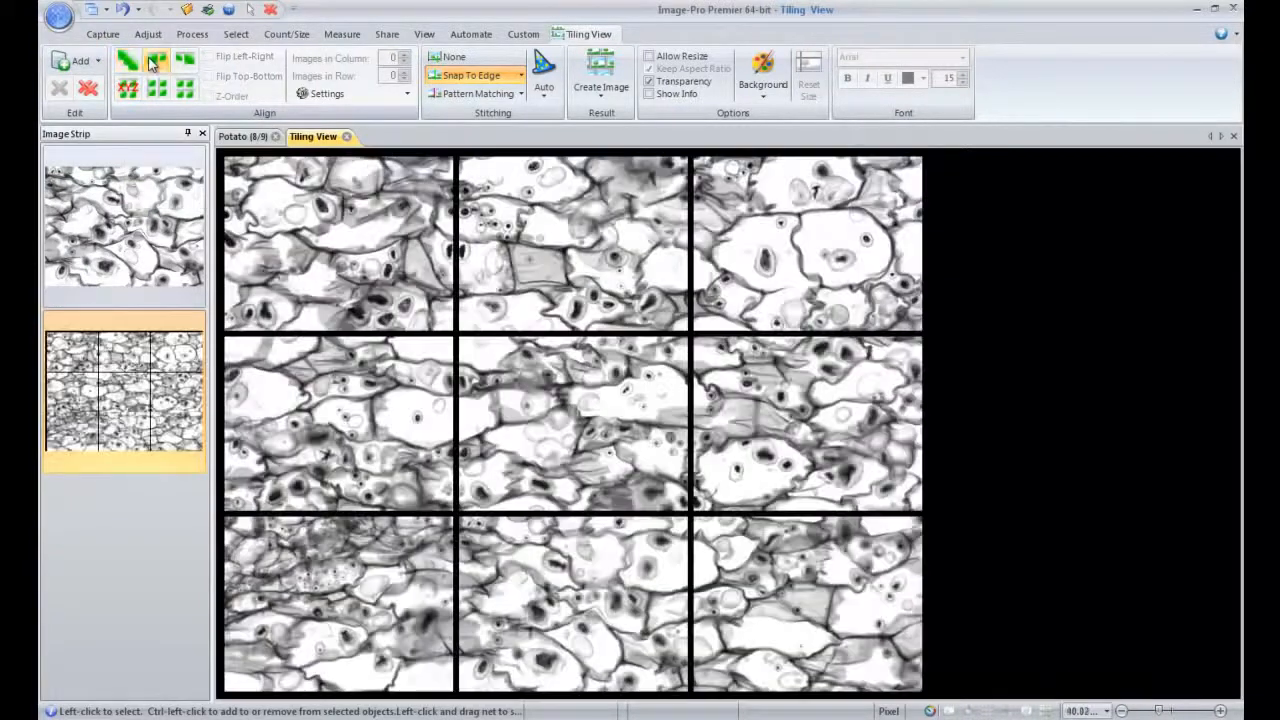
{"action": "left_click", "coordinate": [159, 94]}
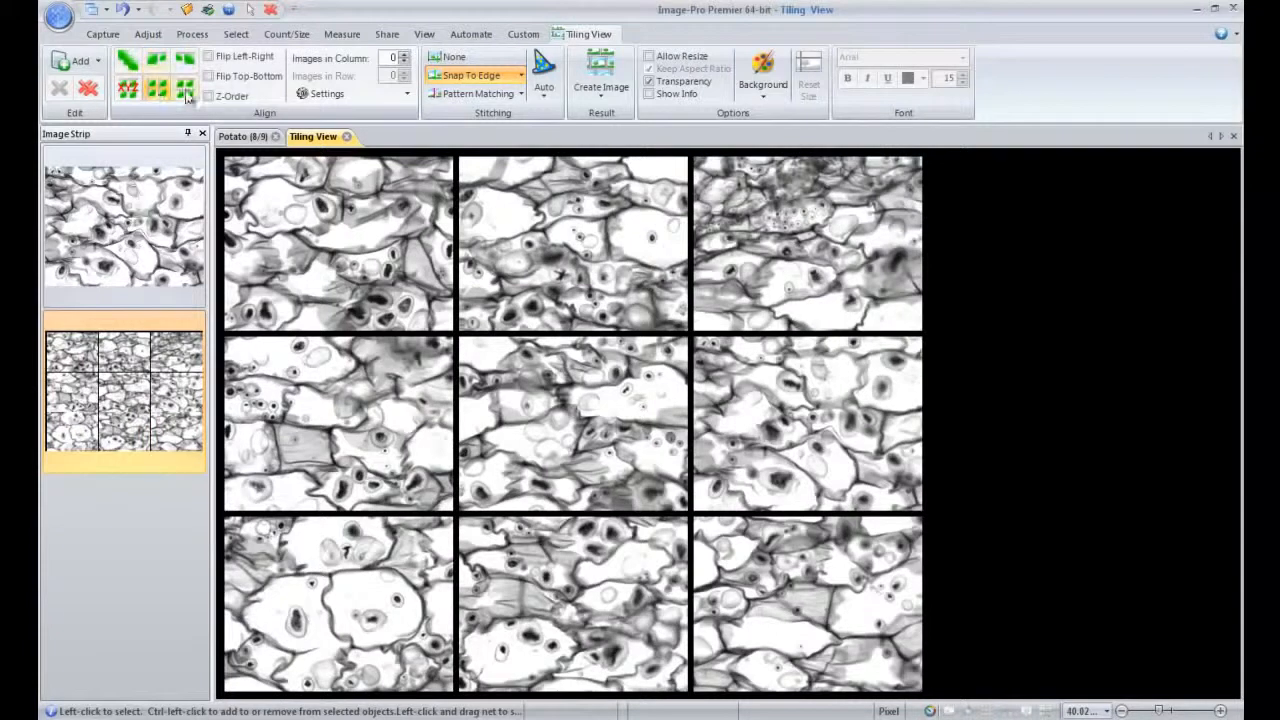
{"action": "left_click", "coordinate": [186, 96]}
Try moving individual tiles by hand in the diagonal cascade, and return the tiles to the XYZ position layout.
{"action": "left_click", "coordinate": [128, 63]}
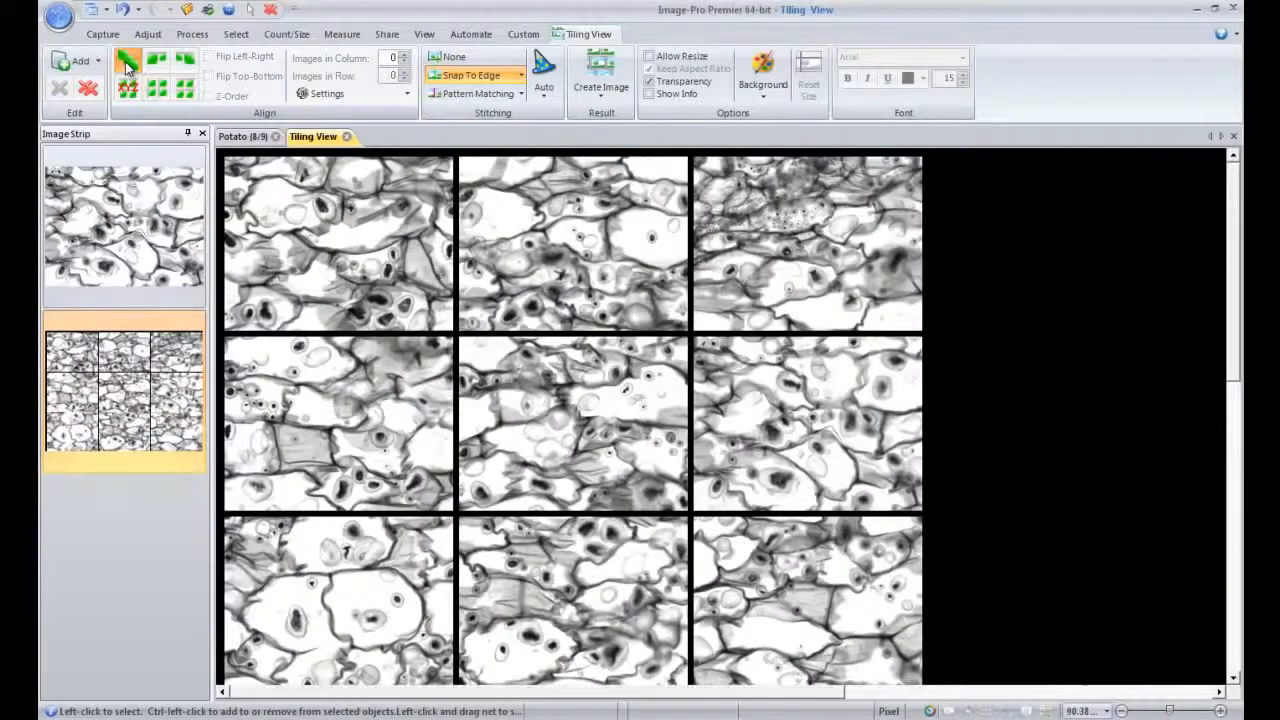
{"action": "left_click_drag", "start_coordinate": [566, 384], "coordinate": [792, 335]}
{"action": "left_click_drag", "start_coordinate": [434, 413], "coordinate": [717, 369]}
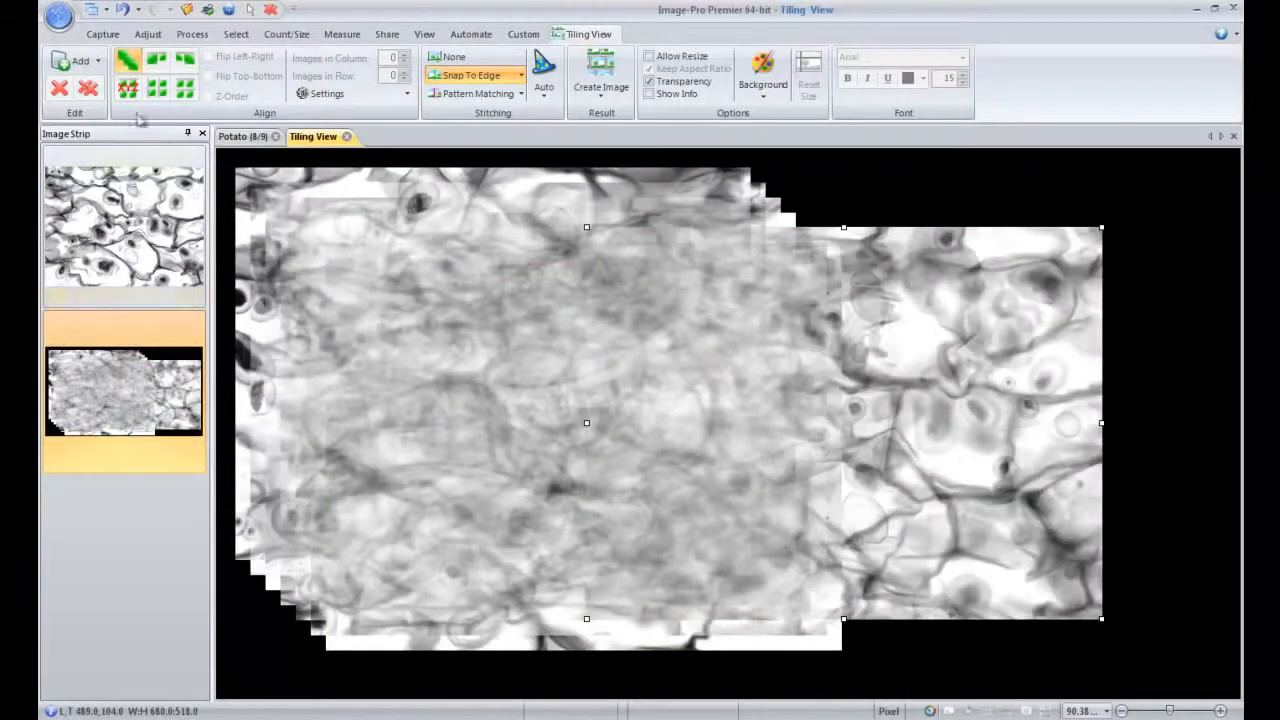
{"action": "left_click", "coordinate": [117, 92]}
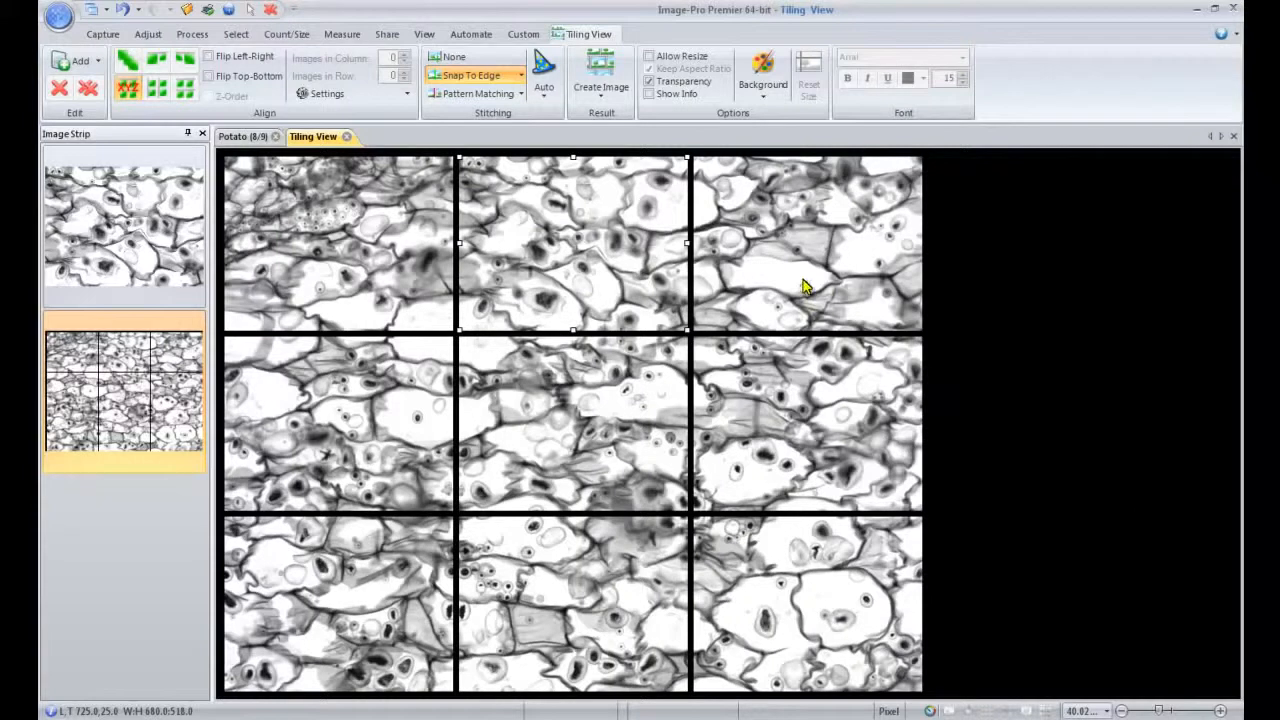
Try nudging the last tile of the first row with Snap To Edge stitching active.
{"action": "mouse_move", "coordinate": [791, 274]}
{"action": "left_mouse_down"}
{"action": "mouse_move", "coordinate": [802, 273]}
{"action": "mouse_move", "coordinate": [771, 277]}
{"action": "mouse_move", "coordinate": [789, 273]}
{"action": "left_mouse_up"}
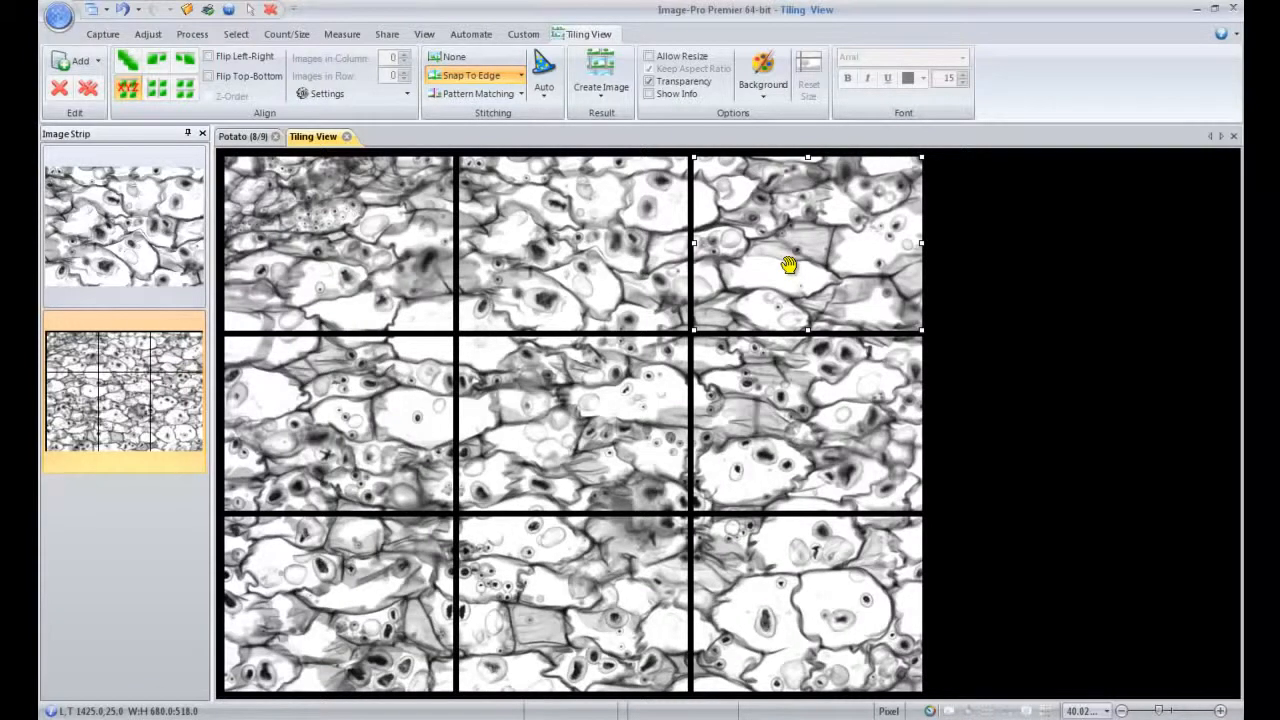
{"action": "left_click", "coordinate": [485, 79]}
{"action": "mouse_move", "coordinate": [726, 190]}
{"action": "left_mouse_down"}
{"action": "mouse_move", "coordinate": [751, 206]}
{"action": "mouse_move", "coordinate": [703, 211]}
{"action": "mouse_move", "coordinate": [748, 207]}
{"action": "left_mouse_up"}
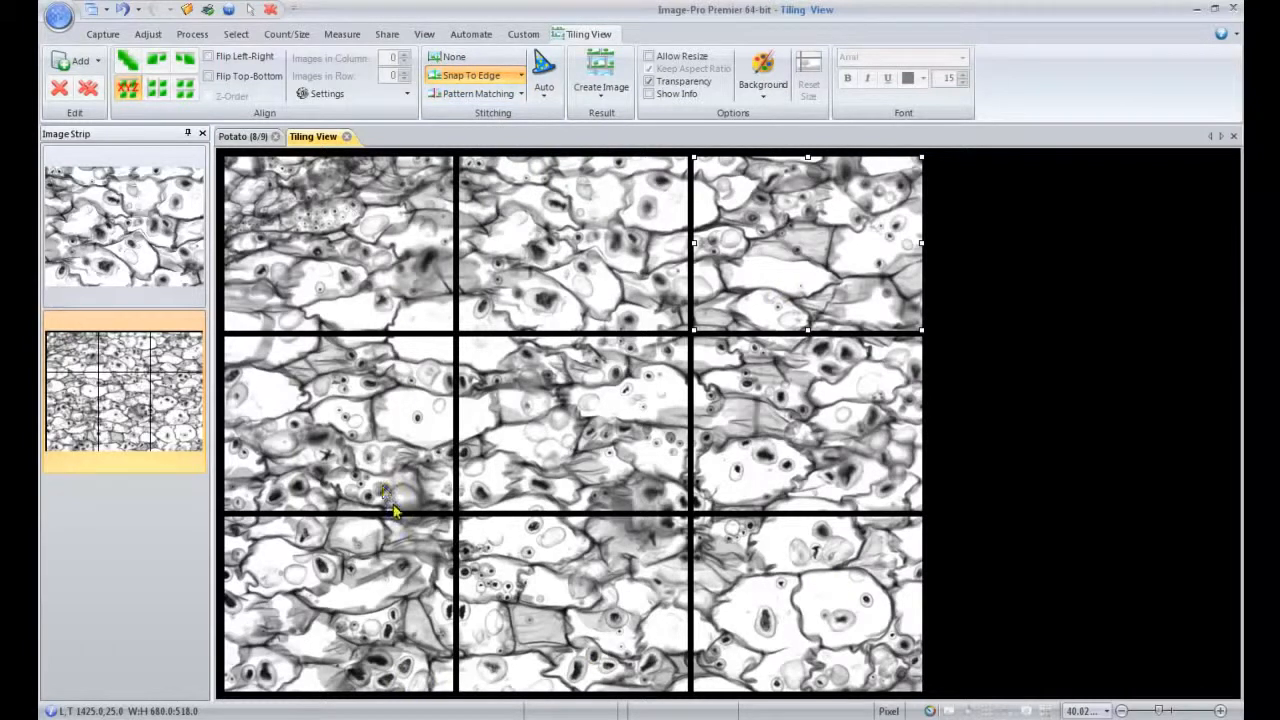
Offset the middle tile of the first row with stitching set to None, and realign it using Snap To Edge.
{"action": "mouse_move", "coordinate": [744, 567]}
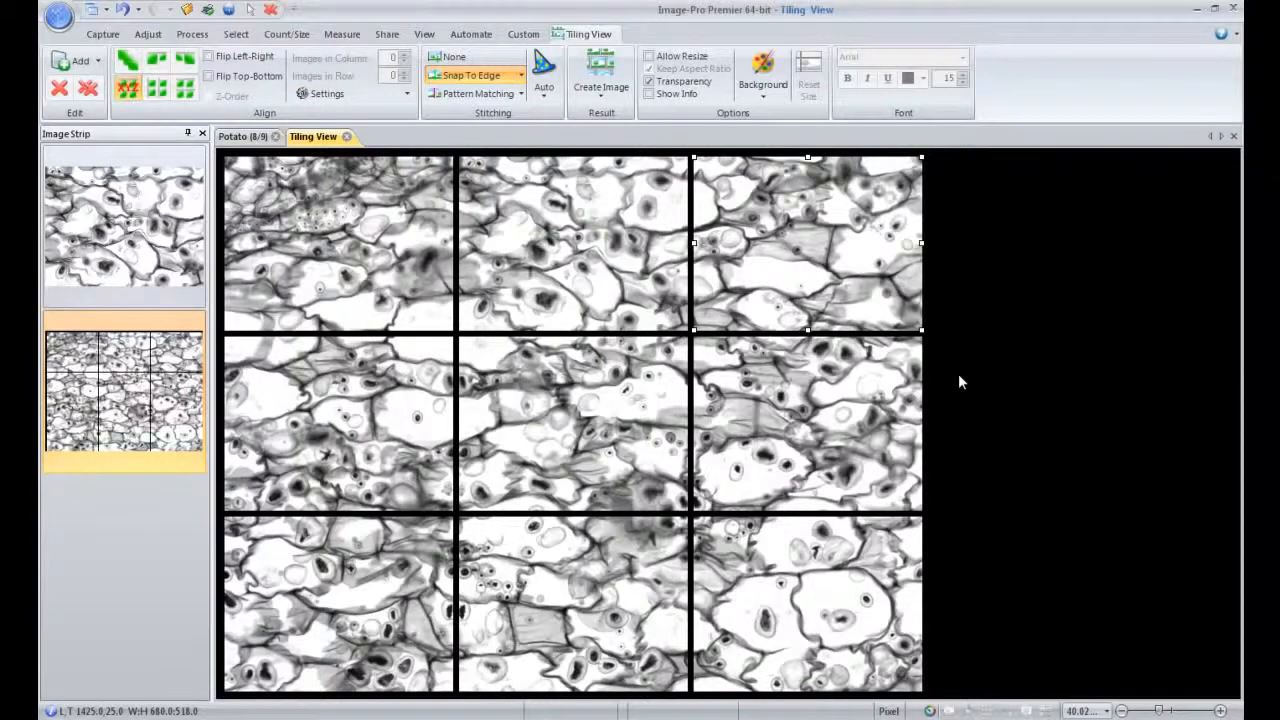
{"action": "left_click", "coordinate": [480, 66]}
{"action": "mouse_move", "coordinate": [586, 251]}
{"action": "left_mouse_down"}
{"action": "mouse_move", "coordinate": [563, 251]}
{"action": "mouse_move", "coordinate": [601, 254]}
{"action": "left_mouse_up"}
{"action": "left_click", "coordinate": [474, 75]}
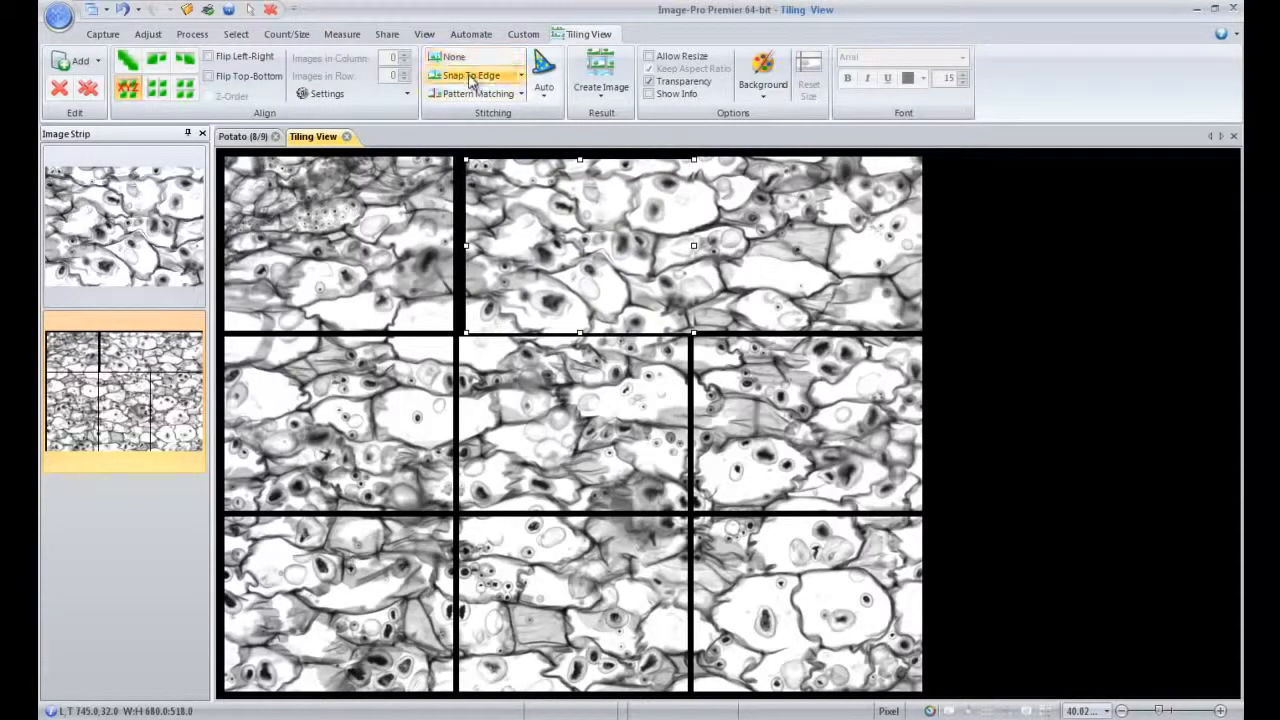
{"action": "left_click_drag", "start_coordinate": [545, 216], "coordinate": [530, 217]}
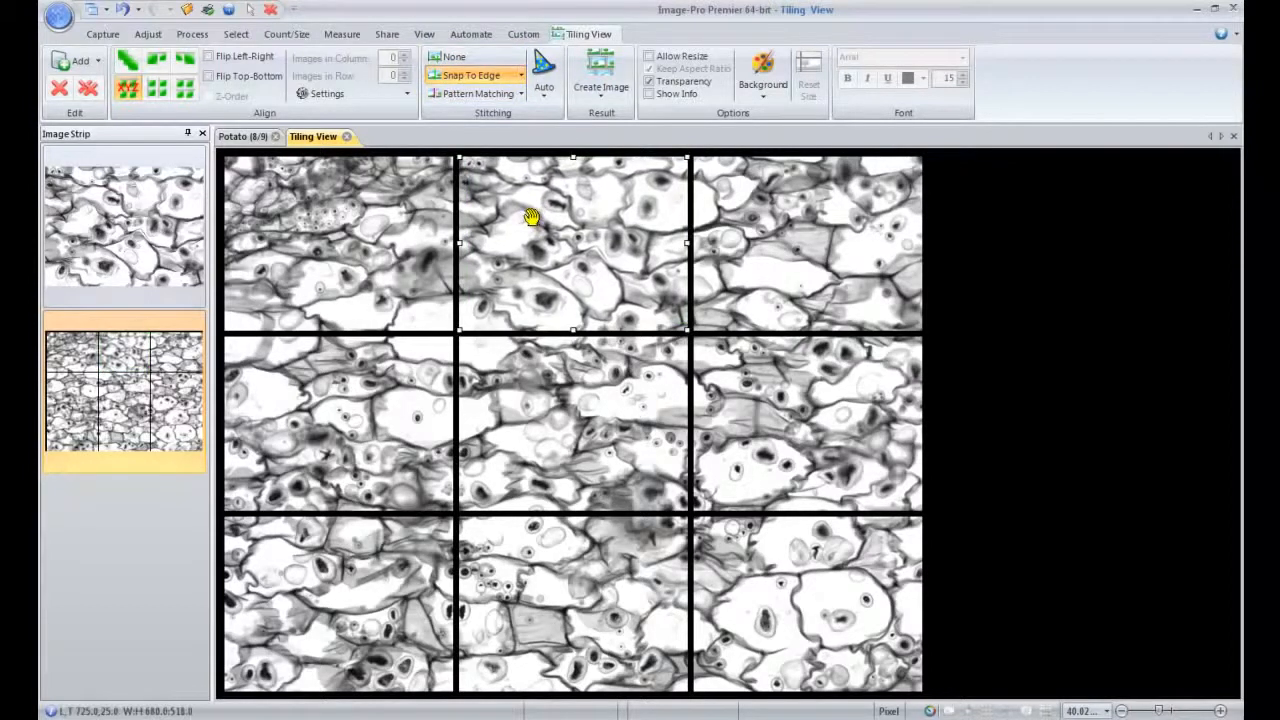
Stitch all the tiles automatically and select individual tiles to check how they overlap.
{"action": "left_click", "coordinate": [545, 70]}
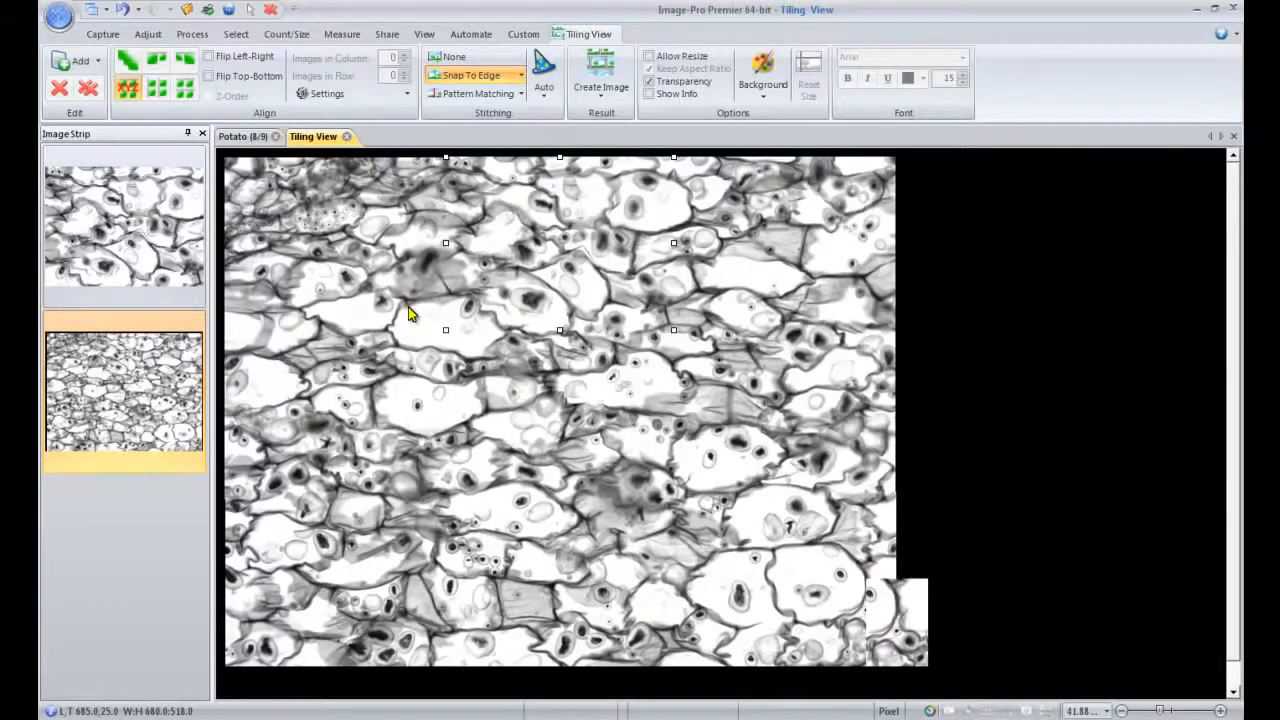
{"action": "left_click", "coordinate": [404, 300]}
{"action": "left_click", "coordinate": [545, 292]}
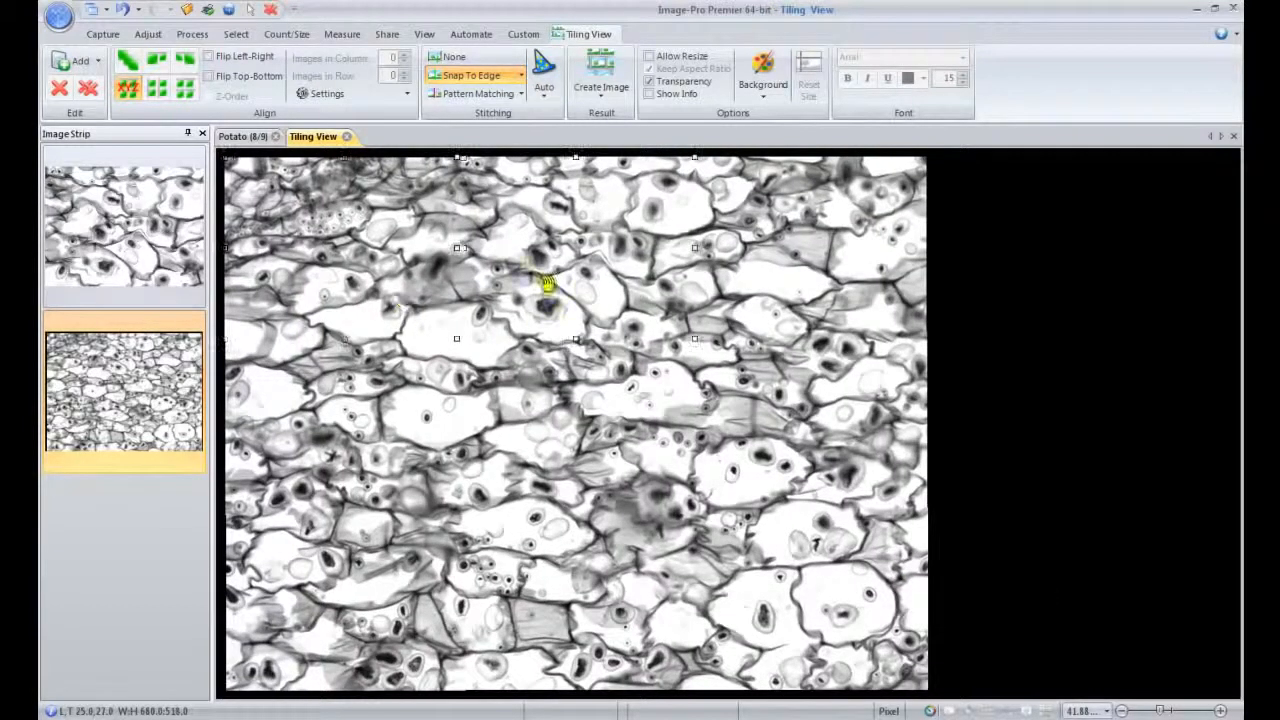
{"action": "left_click", "coordinate": [387, 437]}
{"action": "left_click", "coordinate": [394, 575]}
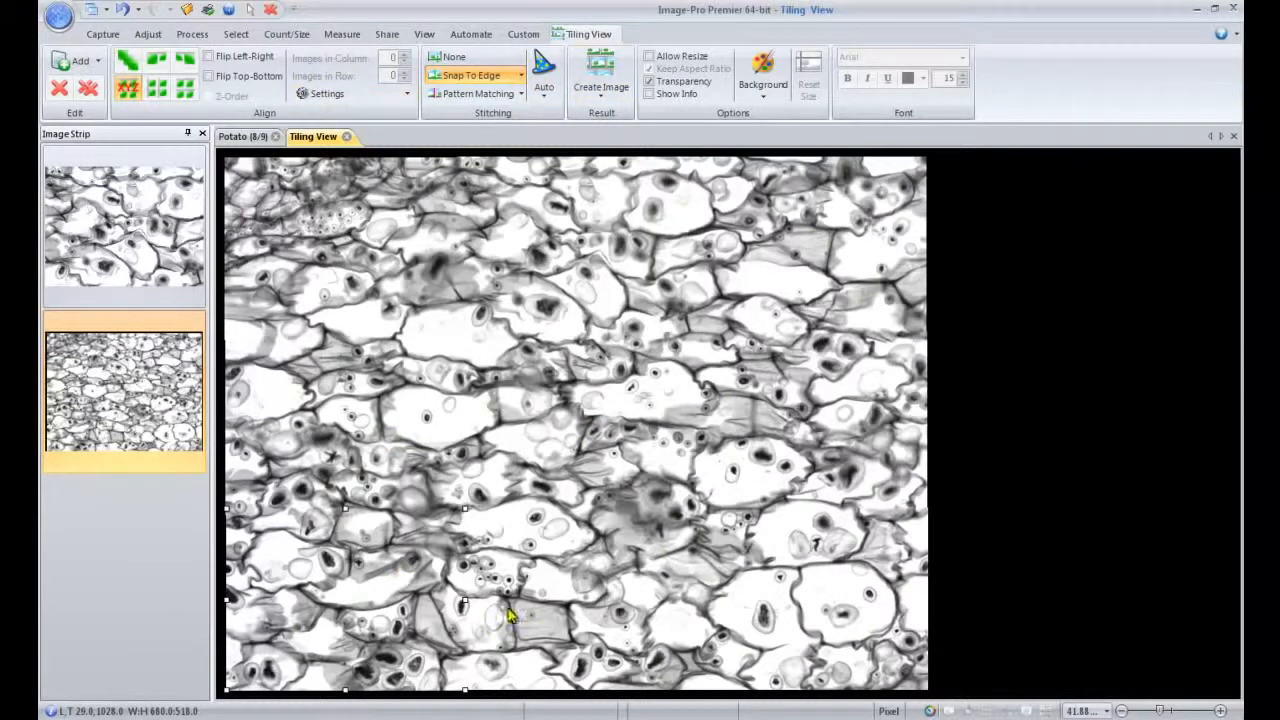
Create a single tiled image from the stitched view and inspect its seams up close.
{"action": "left_click", "coordinate": [601, 66]}
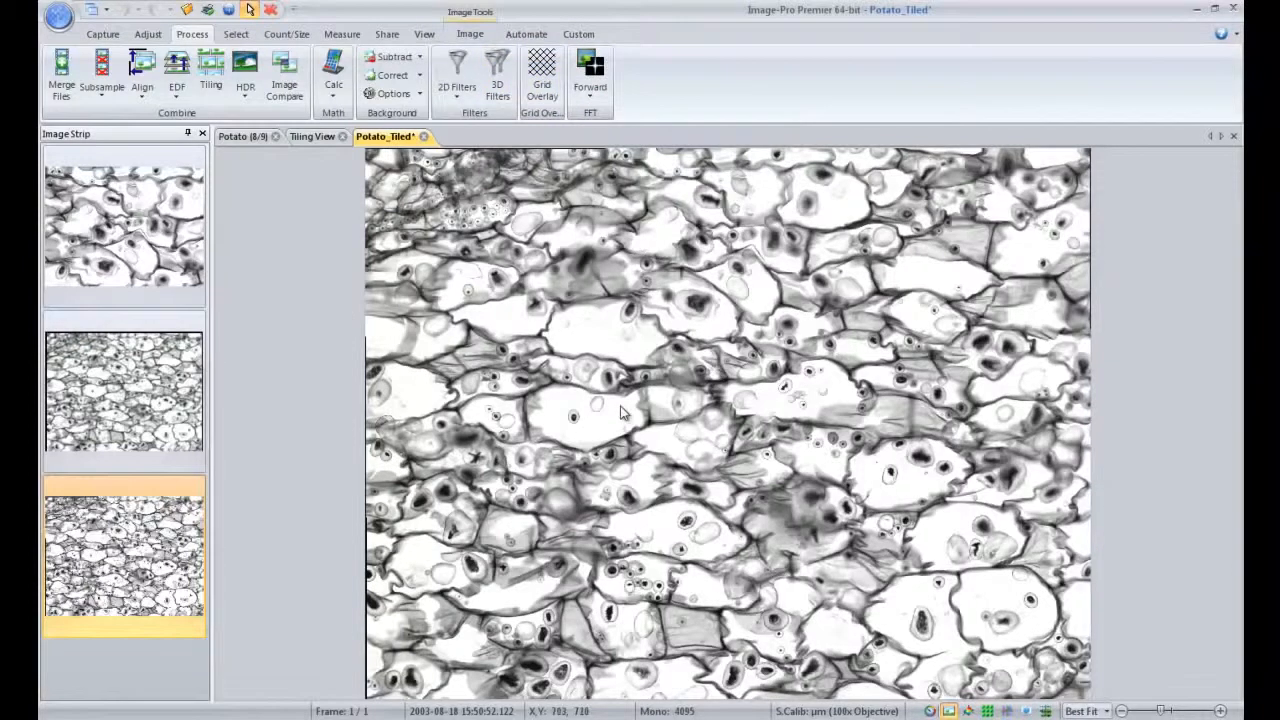
{"action": "scroll", "coordinate": [512, 418], "scroll_direction": "up", "scroll_amount": 2}
{"action": "scroll", "coordinate": [510, 415], "scroll_direction": "up", "scroll_amount": 3}
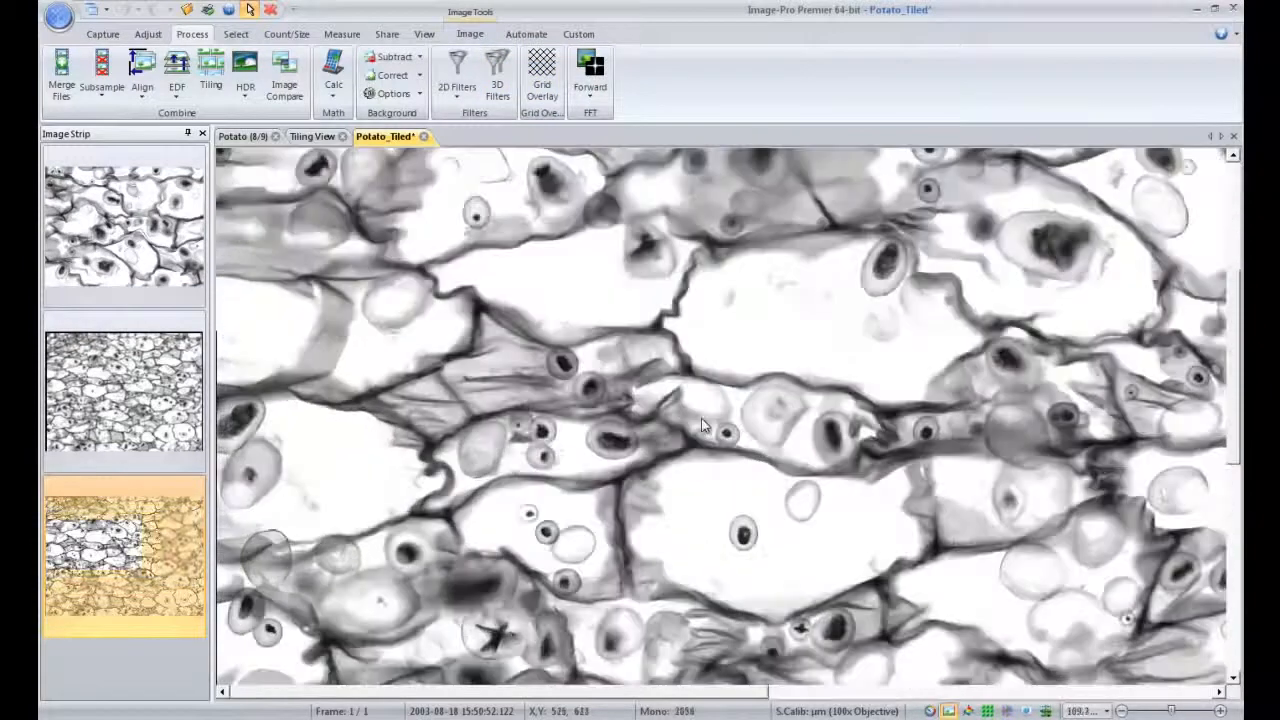
{"action": "scroll", "coordinate": [1213, 358], "scroll_direction": "up", "scroll_amount": 1}
{"action": "left_click_drag", "start_coordinate": [1235, 362], "coordinate": [1235, 313]}
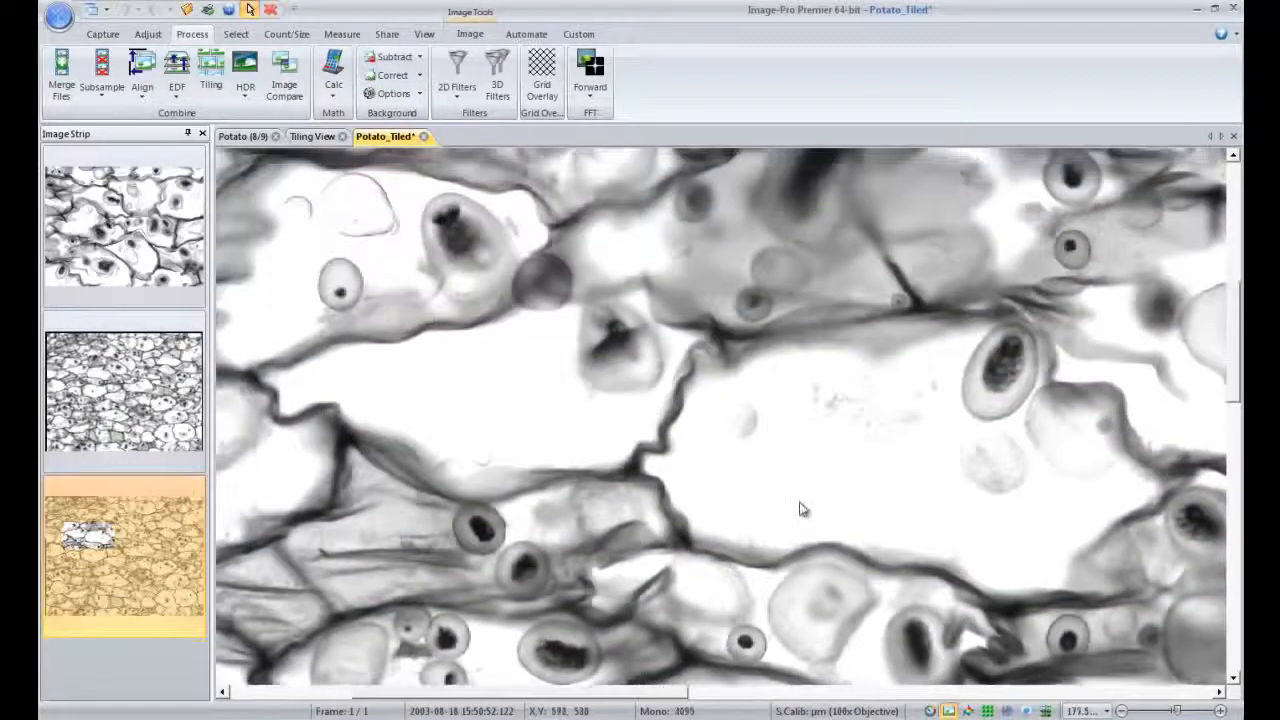
{"action": "scroll", "coordinate": [722, 420], "scroll_direction": "down", "scroll_amount": 3}
{"action": "scroll", "coordinate": [724, 428], "scroll_direction": "down", "scroll_amount": 5}
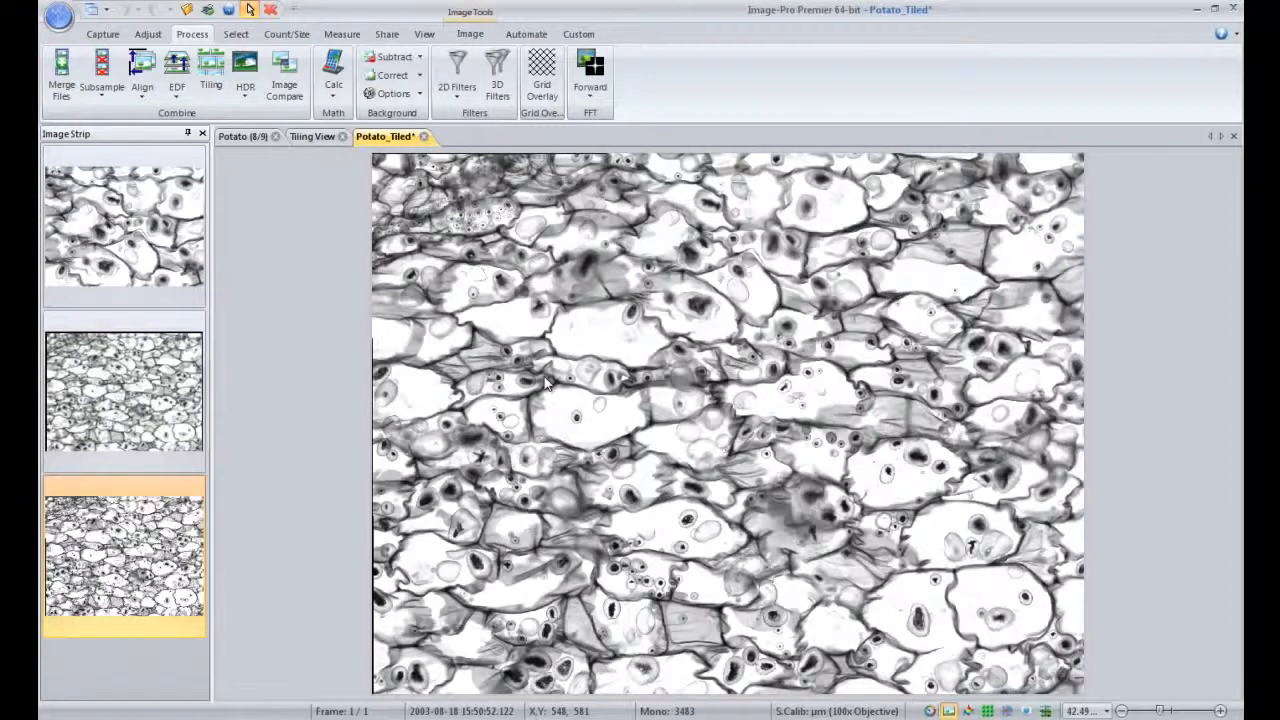
View the background colour choices in the Tiling View and return to the Potato_Tiled image.
{"action": "left_click", "coordinate": [311, 138]}
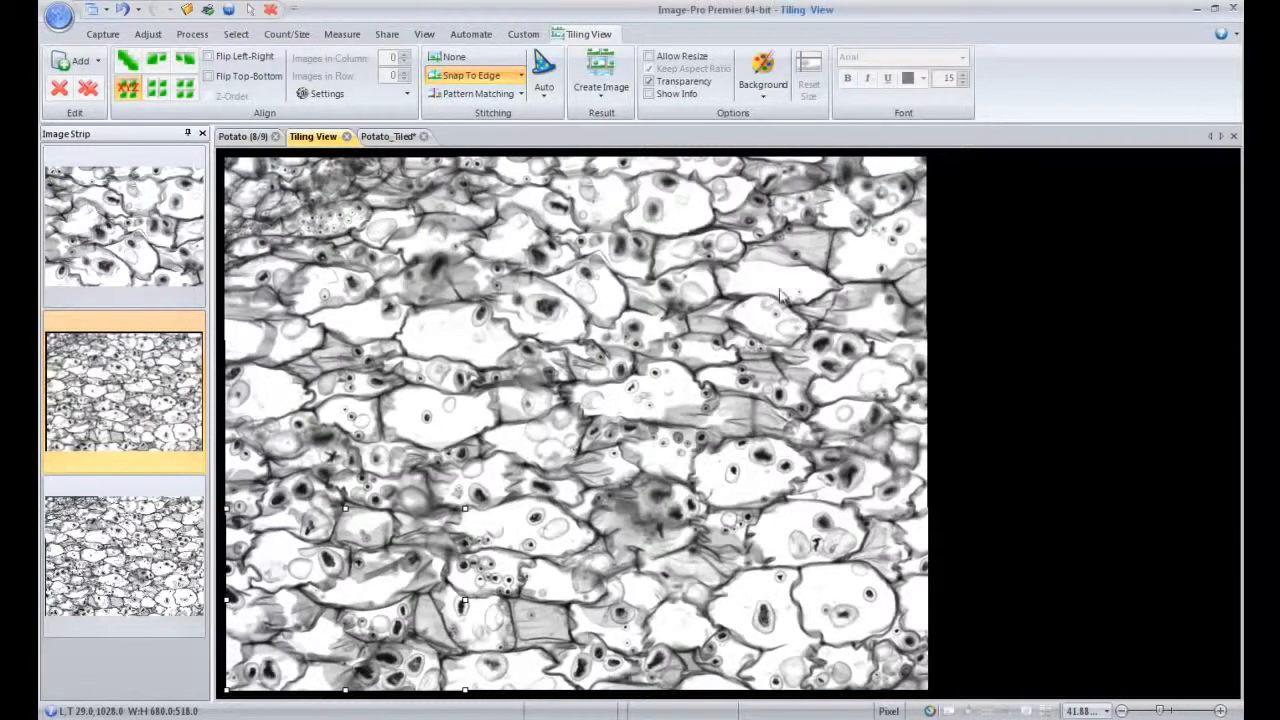
{"action": "left_click", "coordinate": [763, 100]}
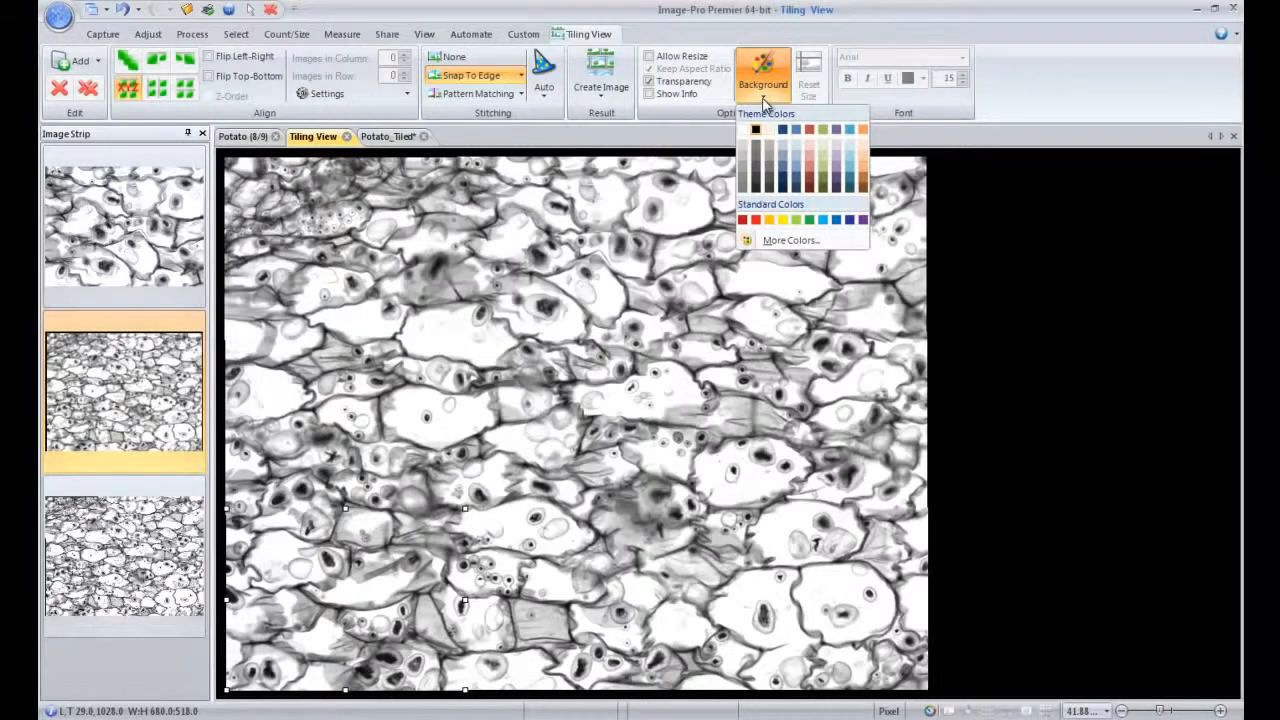
{"action": "left_click", "coordinate": [763, 100]}
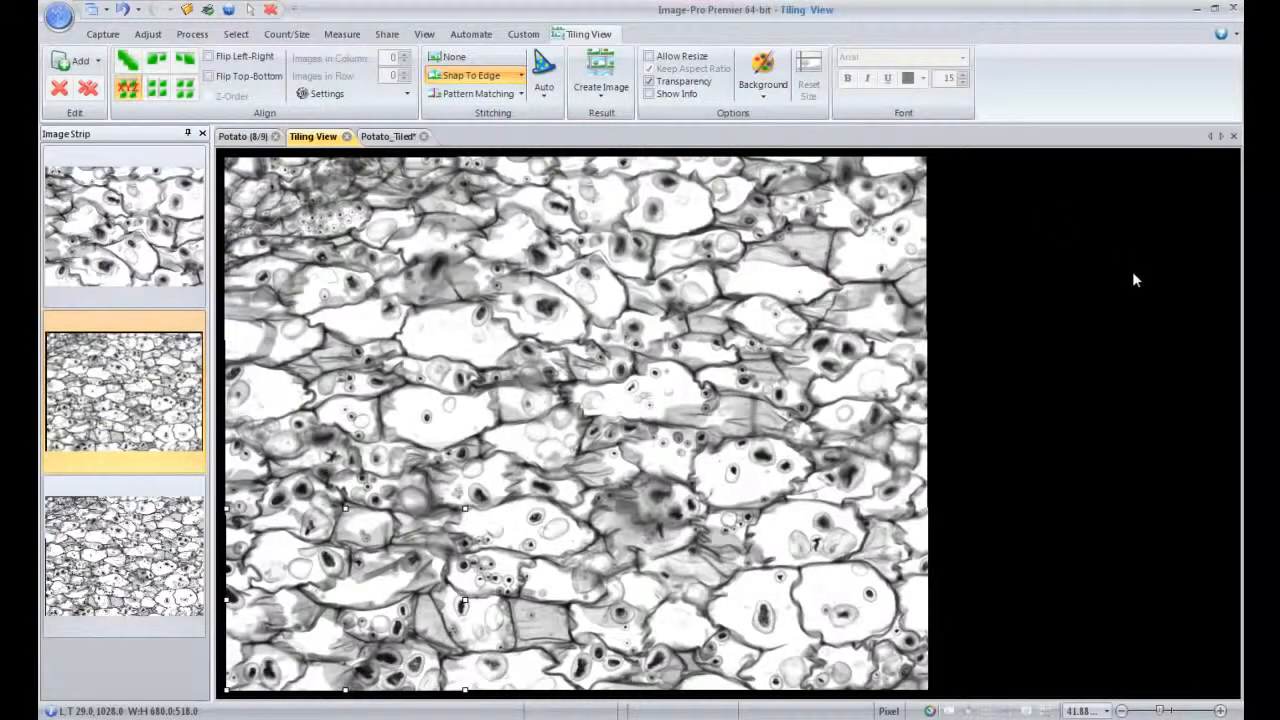
{"action": "left_click", "coordinate": [395, 138]}
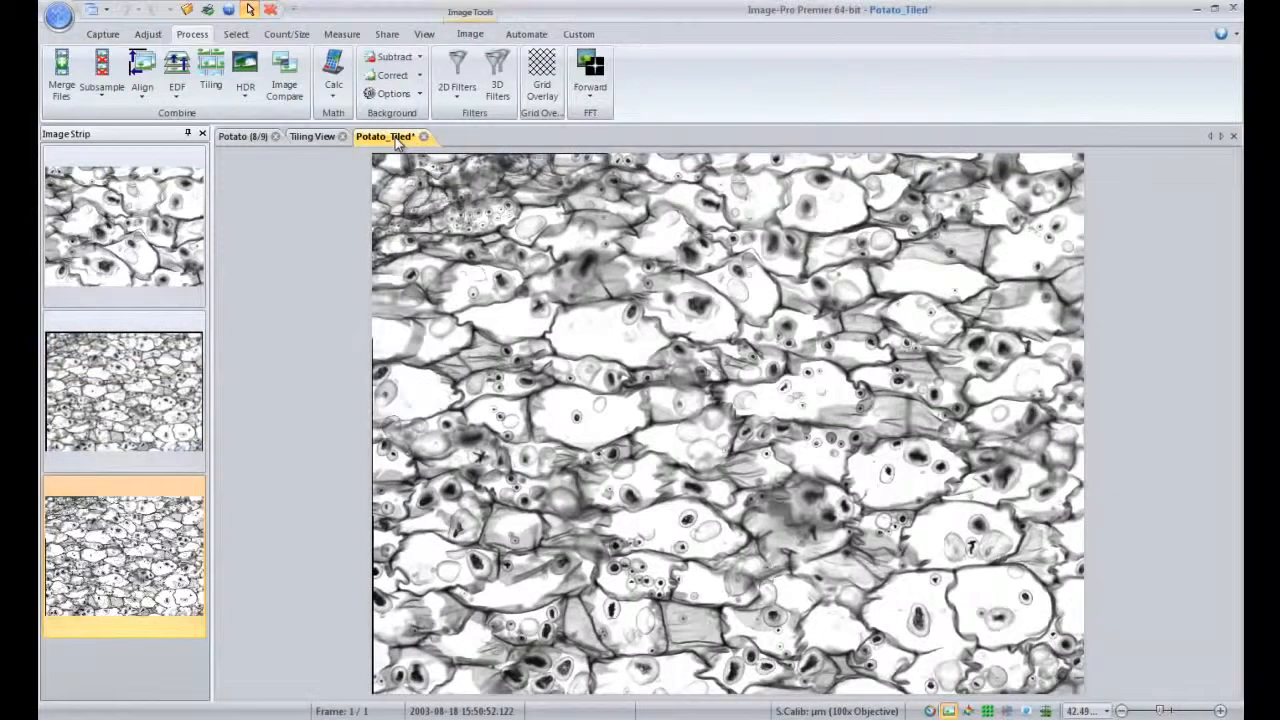